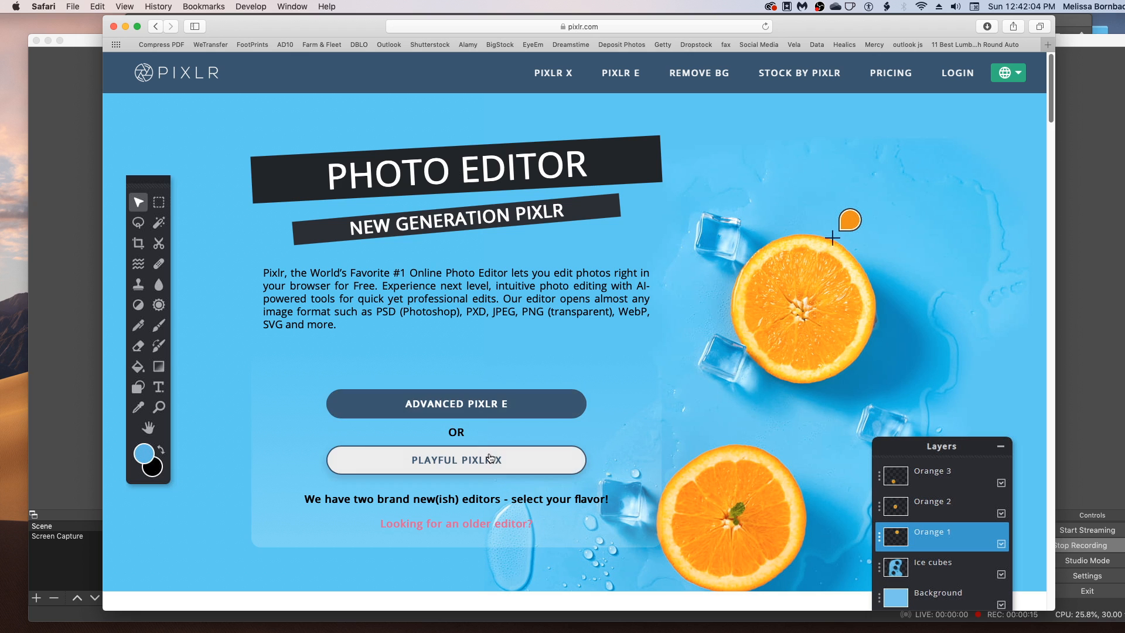
- Open ThreeCupcakesCounterToothpick_Chocolate_8x12.jpg in Pixlr X, keeping the original size of 3600 x 2400 px
{"action": "left_click", "coordinate": [490, 461]}
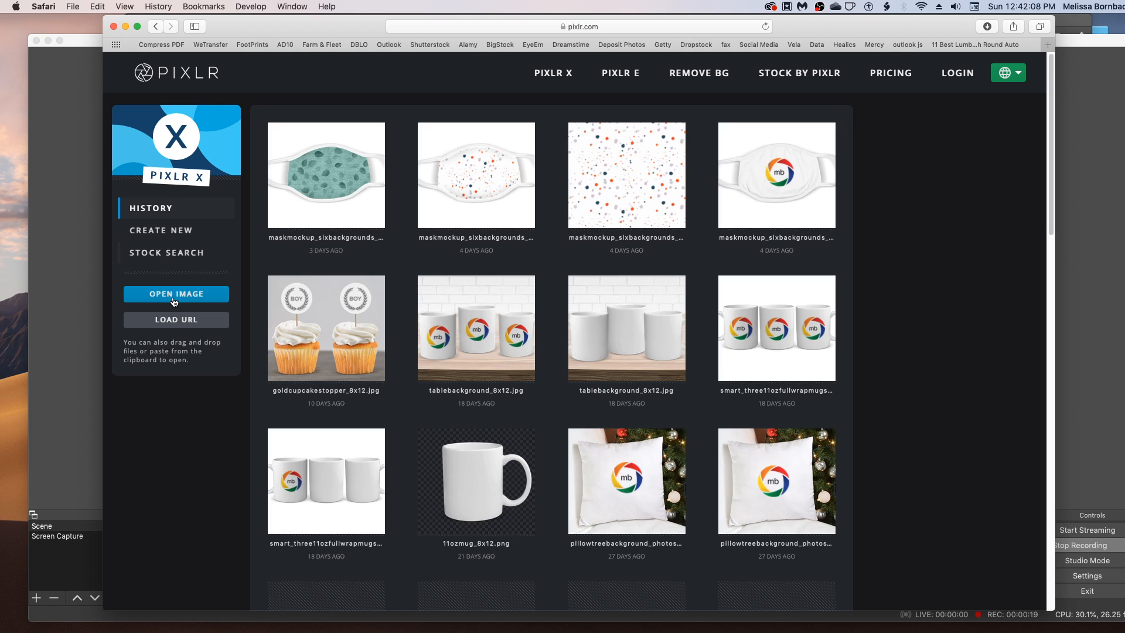
{"action": "left_click", "coordinate": [308, 207]}
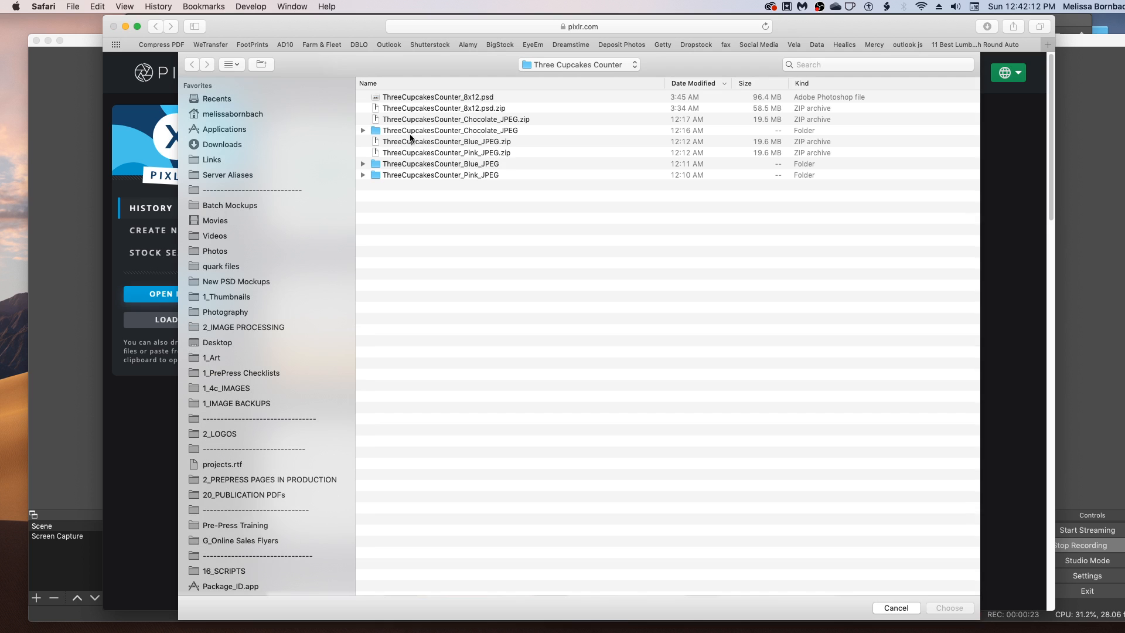
{"action": "left_click", "coordinate": [363, 130]}
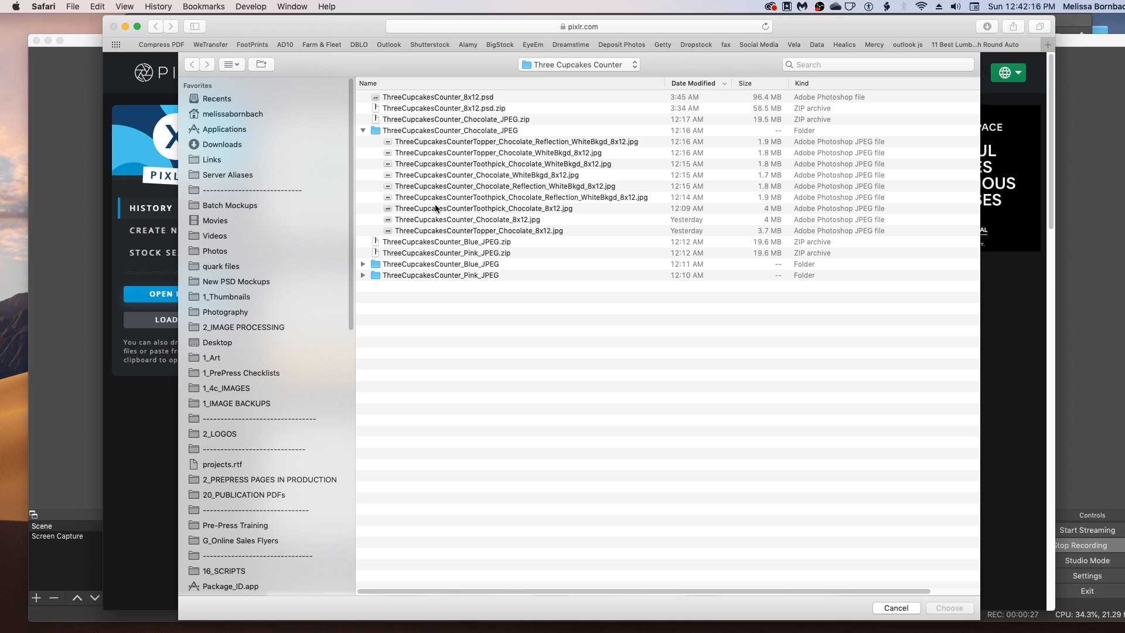
{"action": "left_click", "coordinate": [534, 210]}
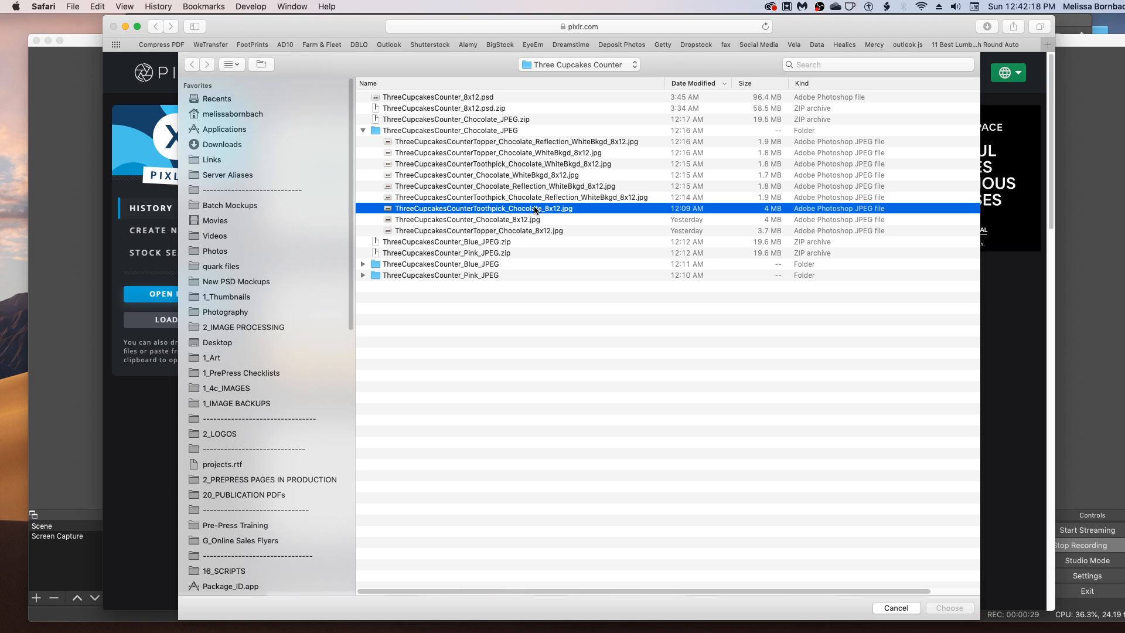
{"action": "key", "text": "Return"}
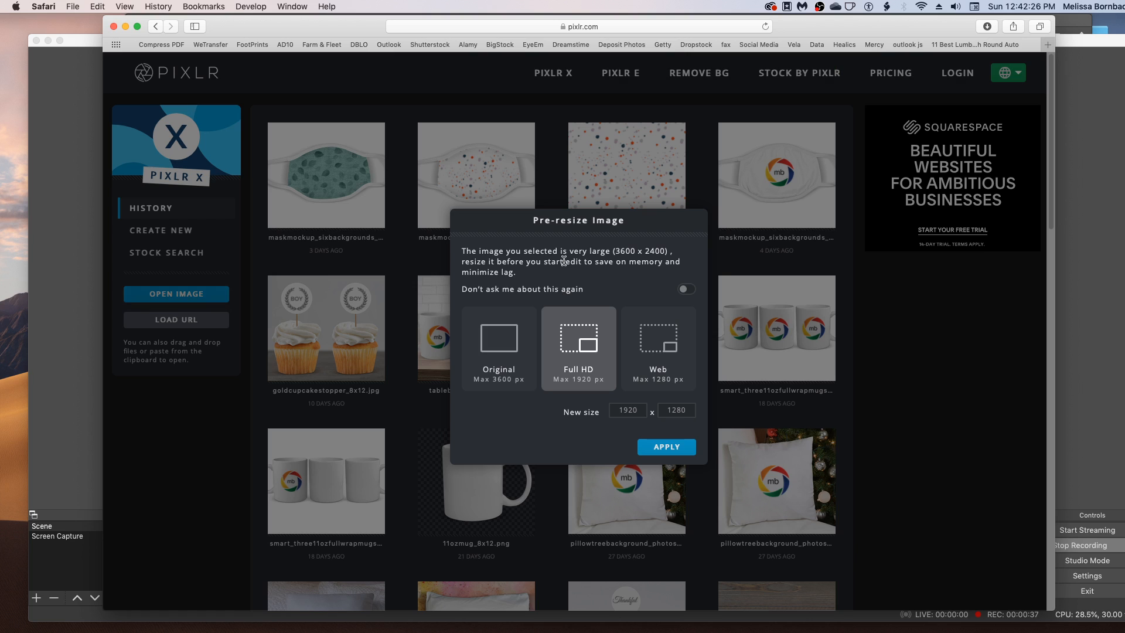
{"action": "left_click", "coordinate": [508, 326]}
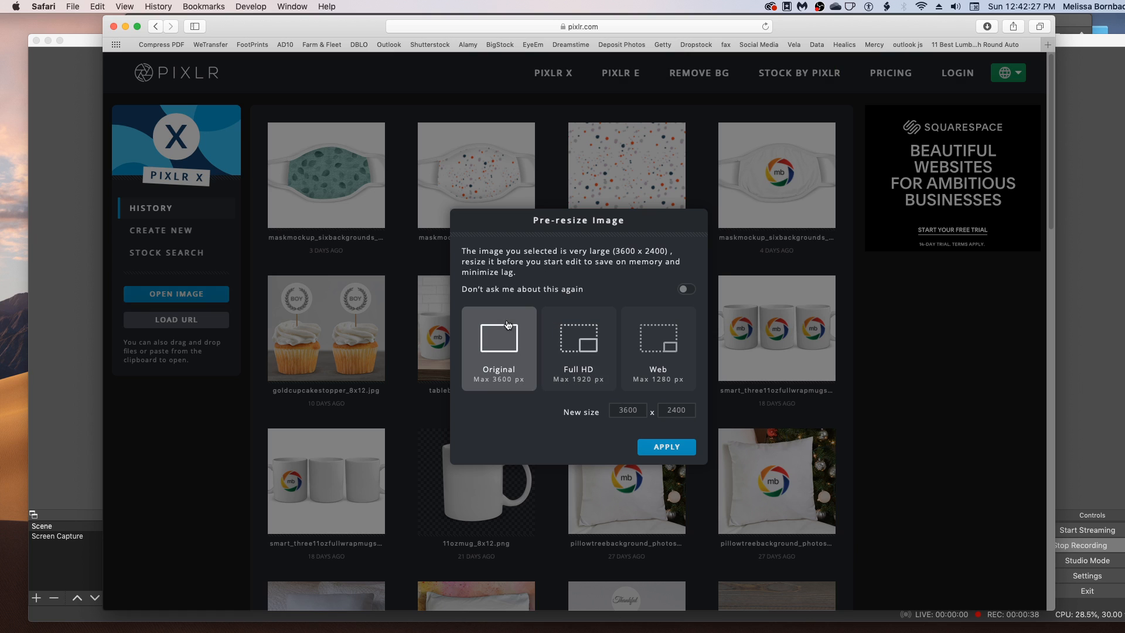
{"action": "left_click", "coordinate": [678, 447]}
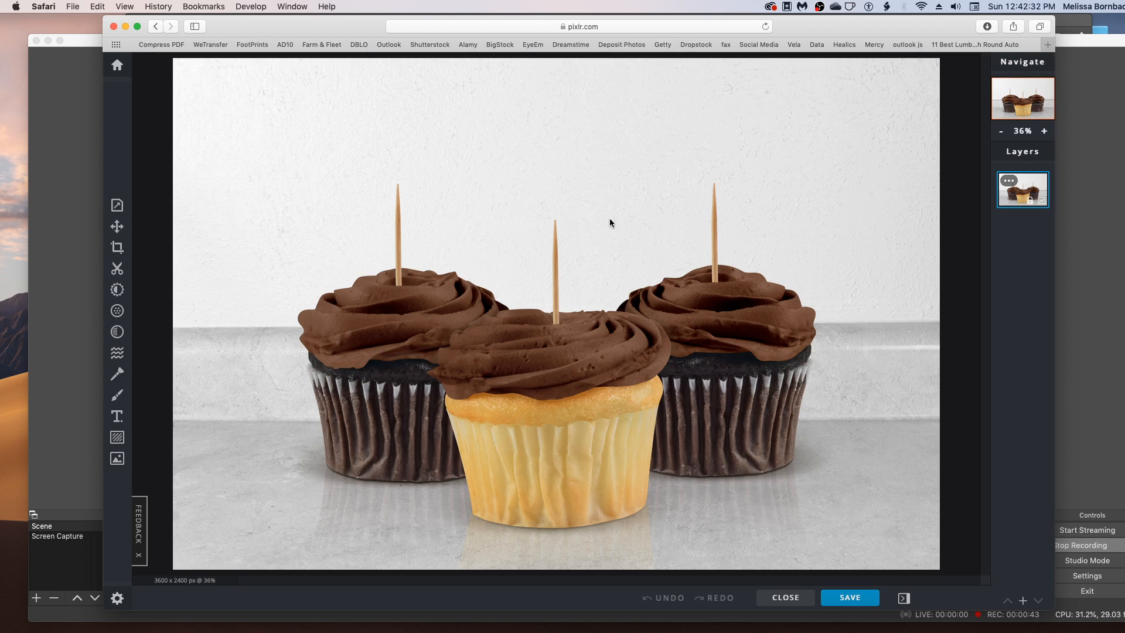
- Add ItsAGirlTopper.jpg from the 1_Art folder as a layer in the current document
{"action": "left_click", "coordinate": [123, 458]}
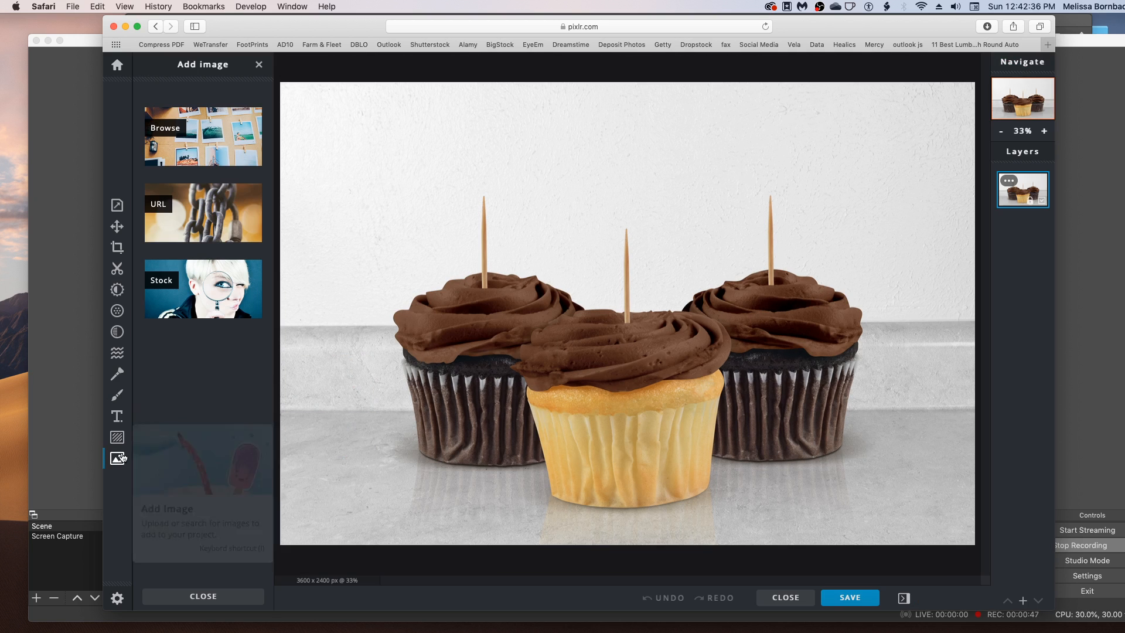
{"action": "left_click", "coordinate": [177, 134]}
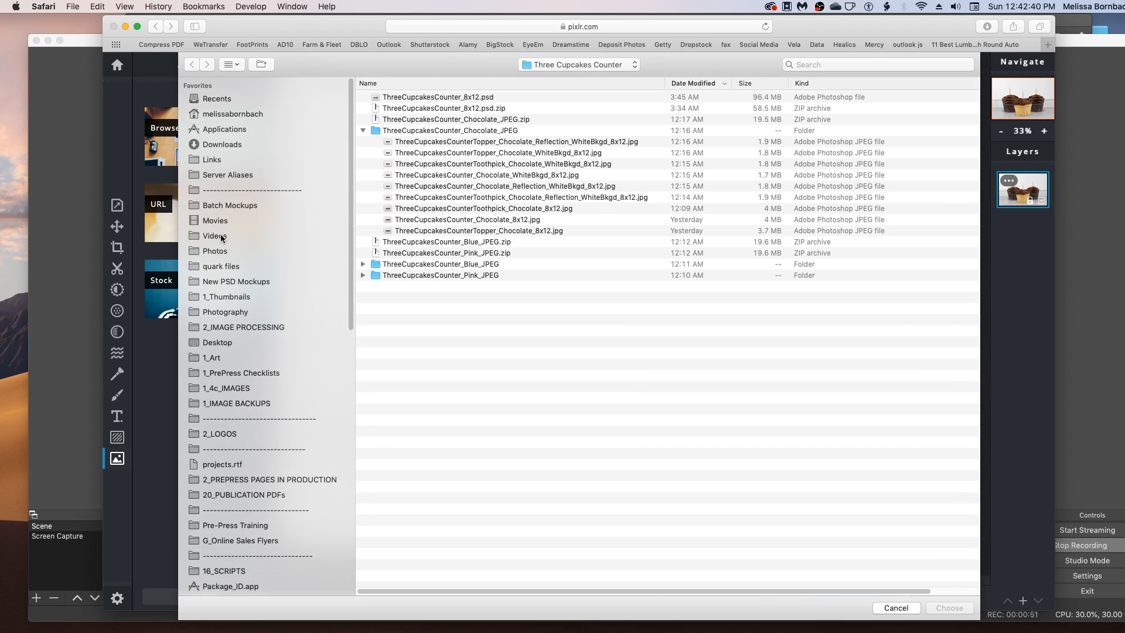
{"action": "left_click", "coordinate": [210, 355]}
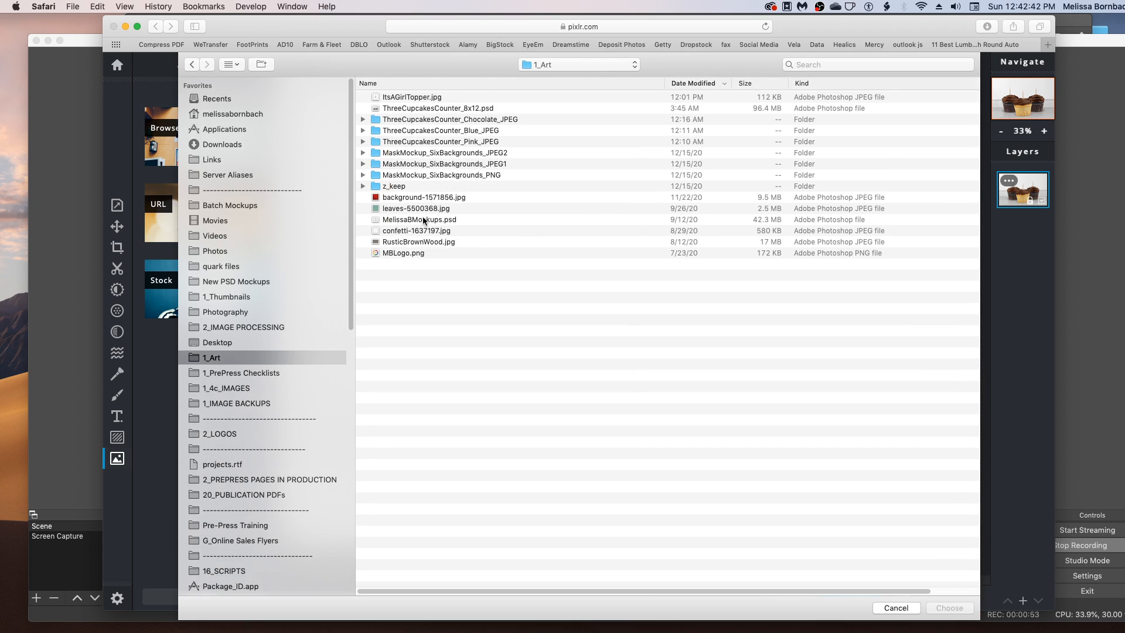
{"action": "left_click", "coordinate": [432, 99]}
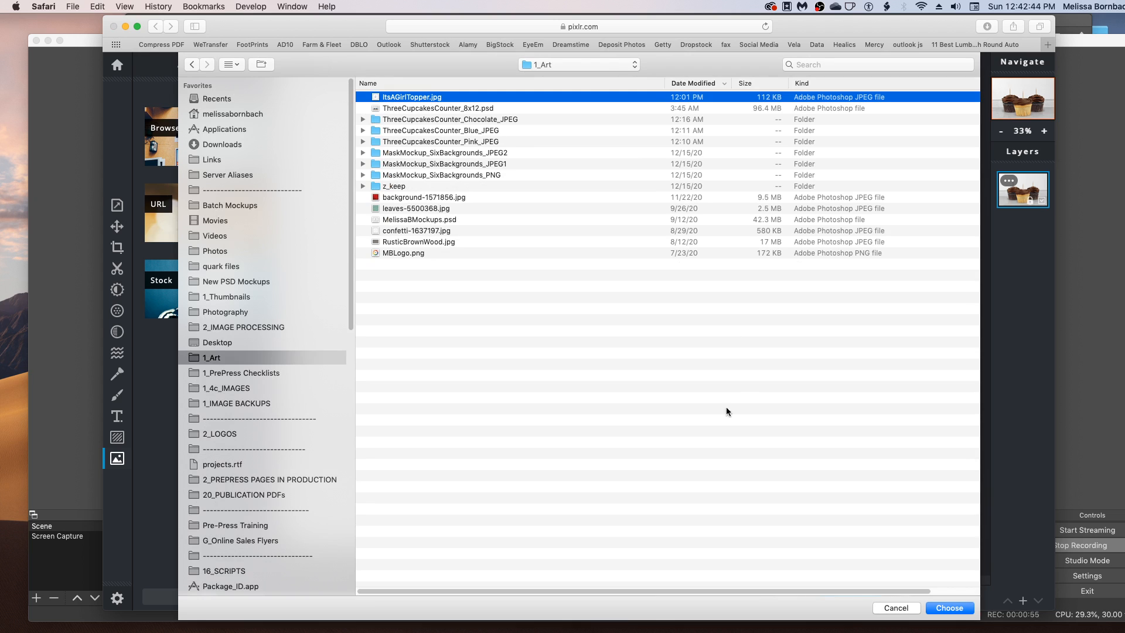
{"action": "left_click", "coordinate": [950, 608]}
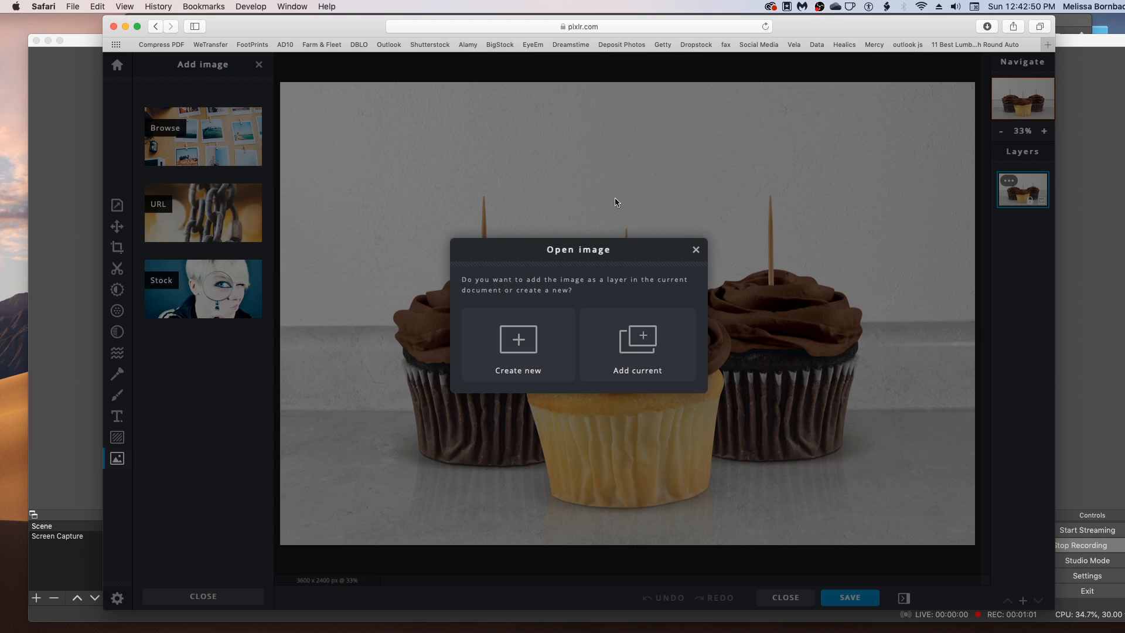
{"action": "left_click", "coordinate": [631, 348]}
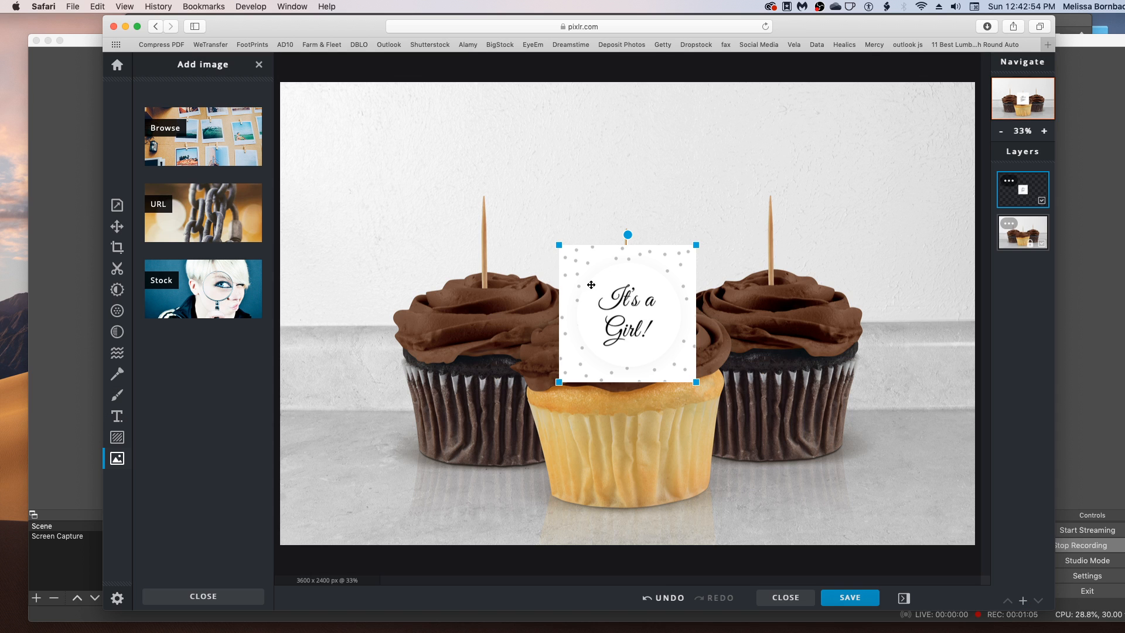
- Scale down the "It's a Girl!" topper and center it over the front cupcake's toothpick
{"action": "left_click_drag", "start_coordinate": [594, 278], "coordinate": [604, 199]}
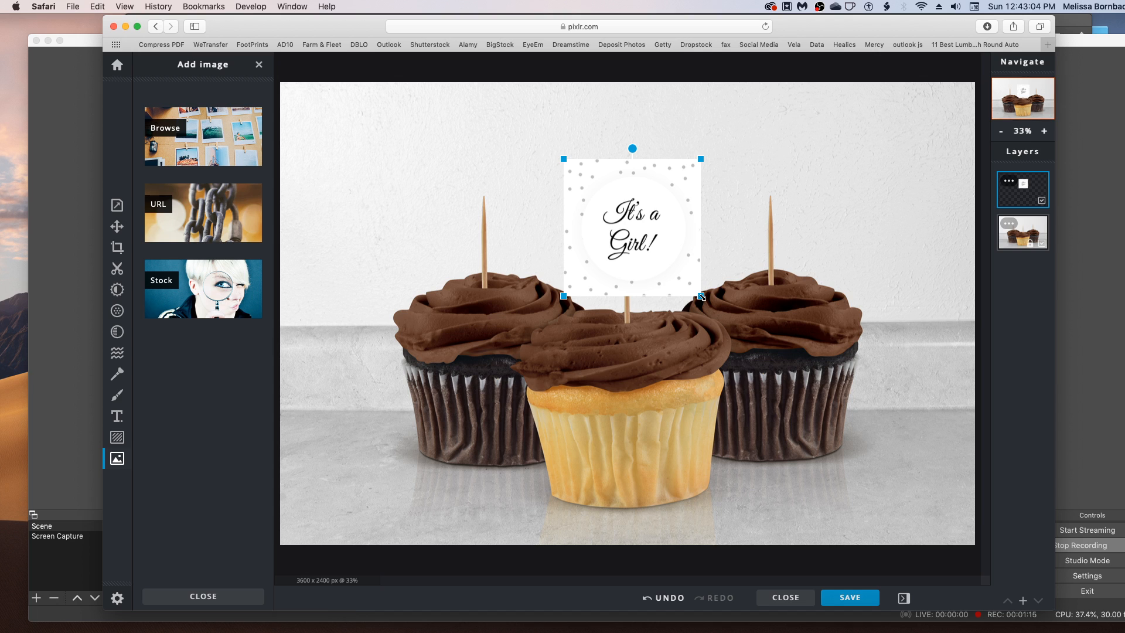
{"action": "left_click_drag", "start_coordinate": [700, 295], "coordinate": [678, 265]}
{"action": "left_click_drag", "start_coordinate": [592, 175], "coordinate": [599, 201]}
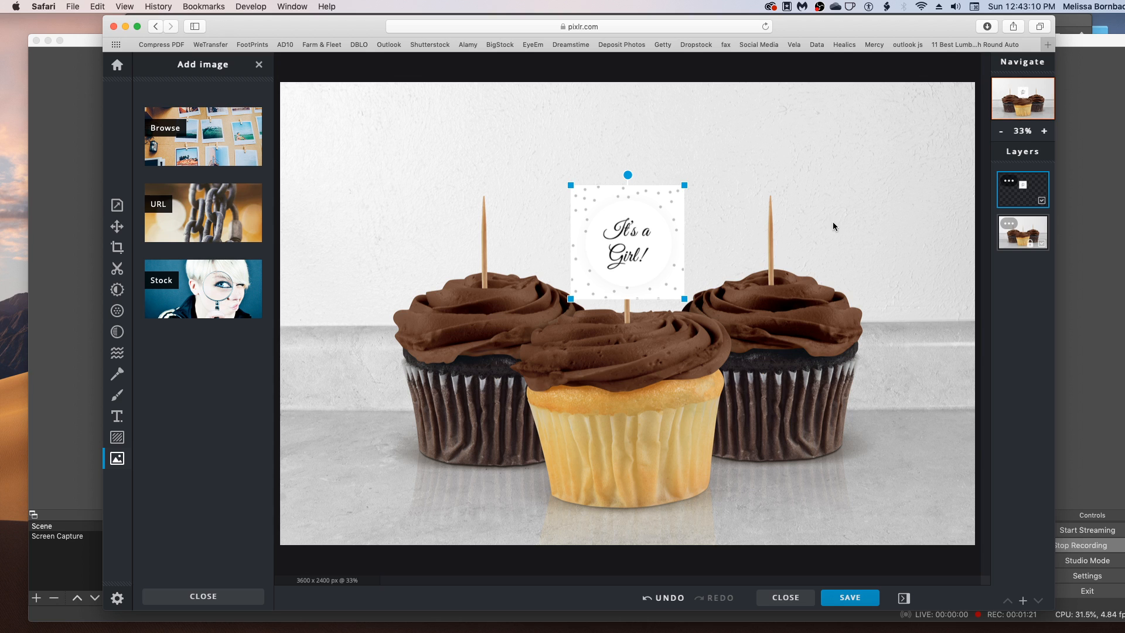
- Duplicate the topper layer and place the copy over the right cupcake's toothpick
{"action": "left_click", "coordinate": [1010, 184]}
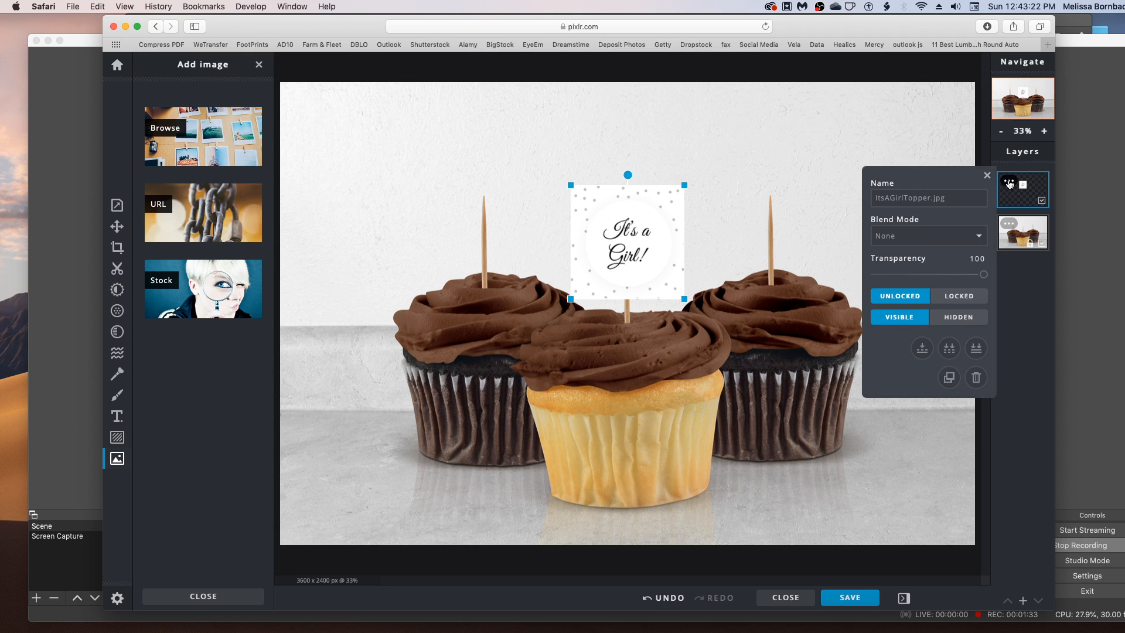
{"action": "left_click", "coordinate": [949, 377]}
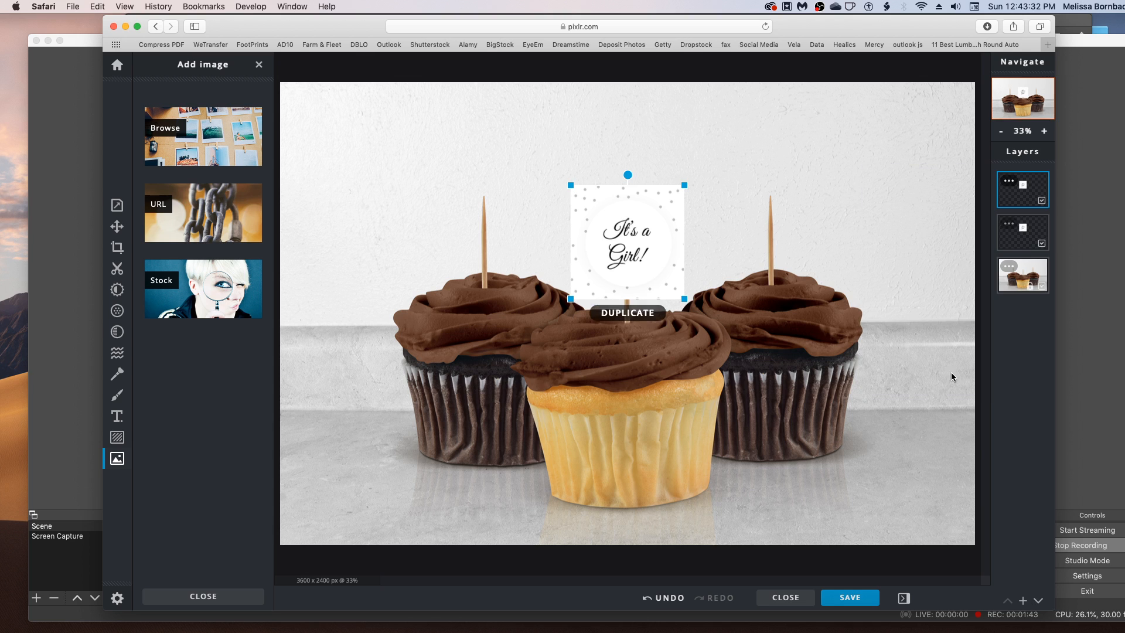
{"action": "left_click_drag", "start_coordinate": [642, 263], "coordinate": [780, 226]}
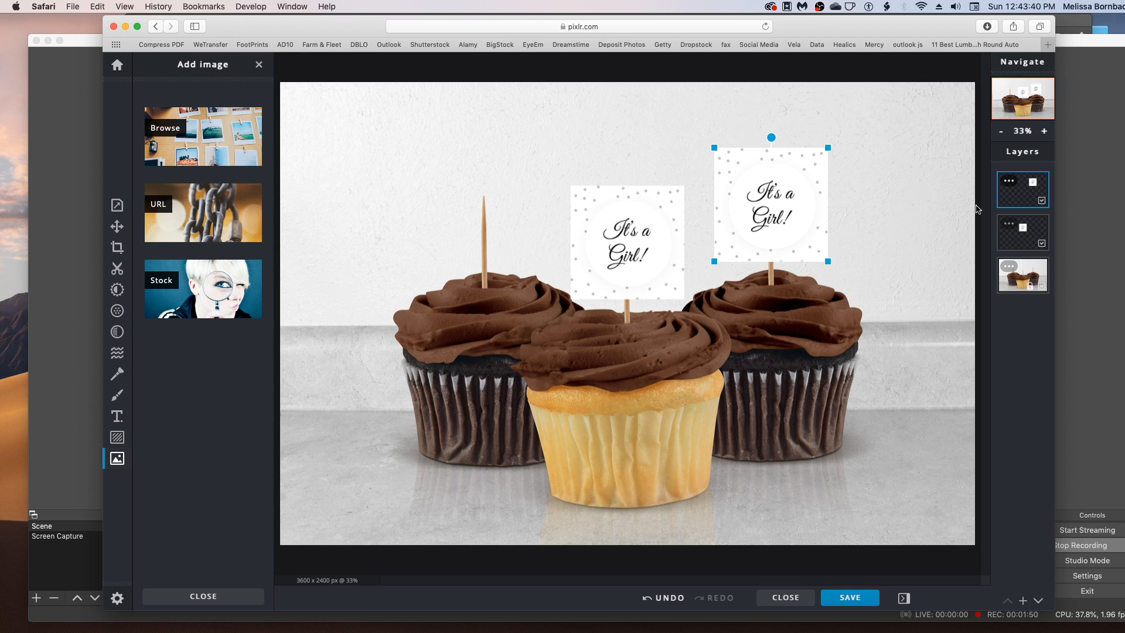
- Duplicate the right cupcake's topper, place the copy over the left cupcake's toothpick, and deselect it
{"action": "left_click", "coordinate": [1009, 184]}
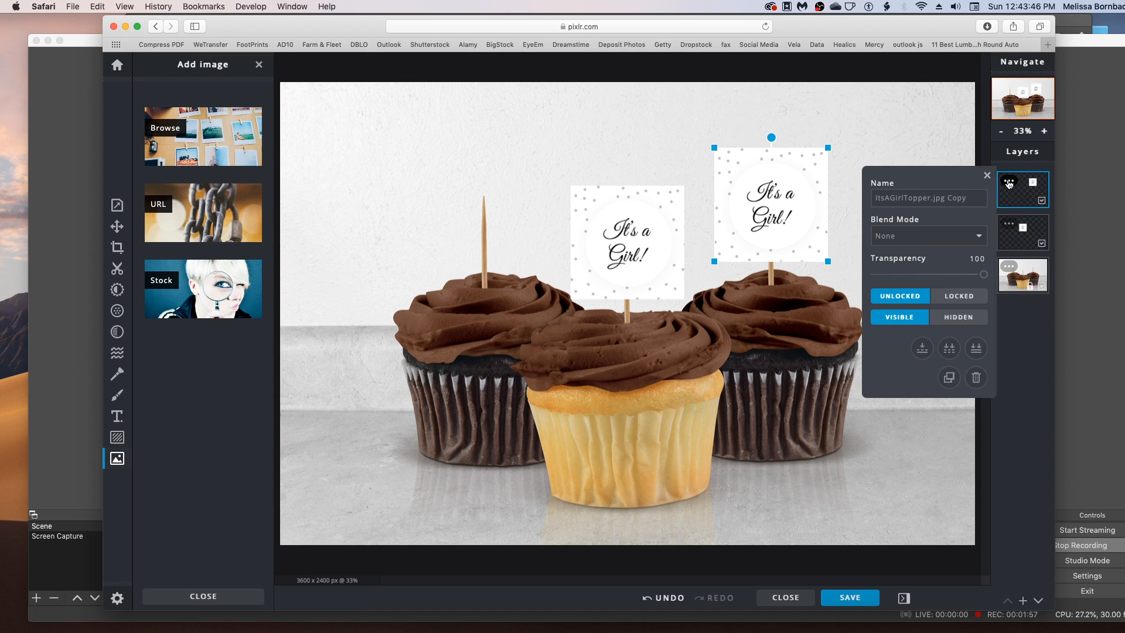
{"action": "left_click", "coordinate": [948, 378]}
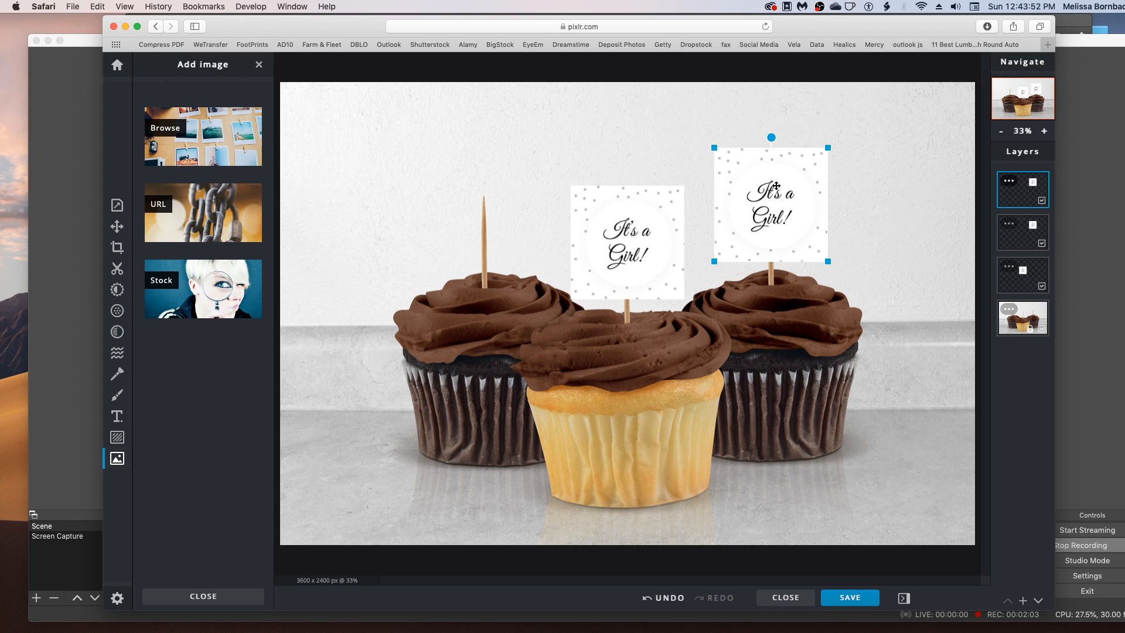
{"action": "left_click_drag", "start_coordinate": [776, 185], "coordinate": [488, 186]}
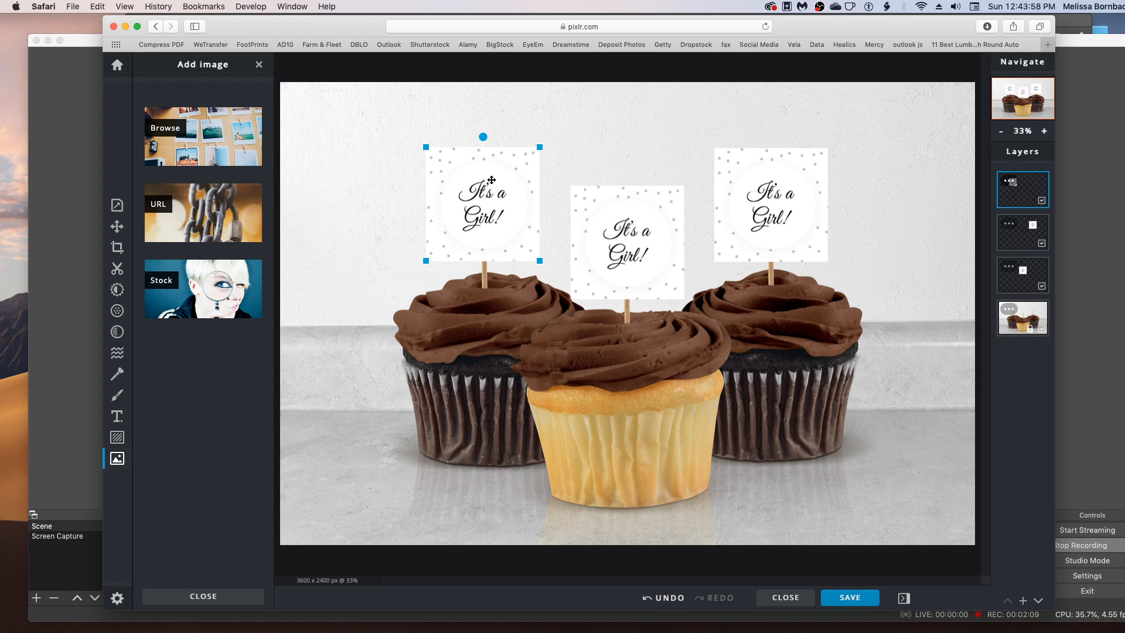
{"action": "left_click", "coordinate": [555, 119]}
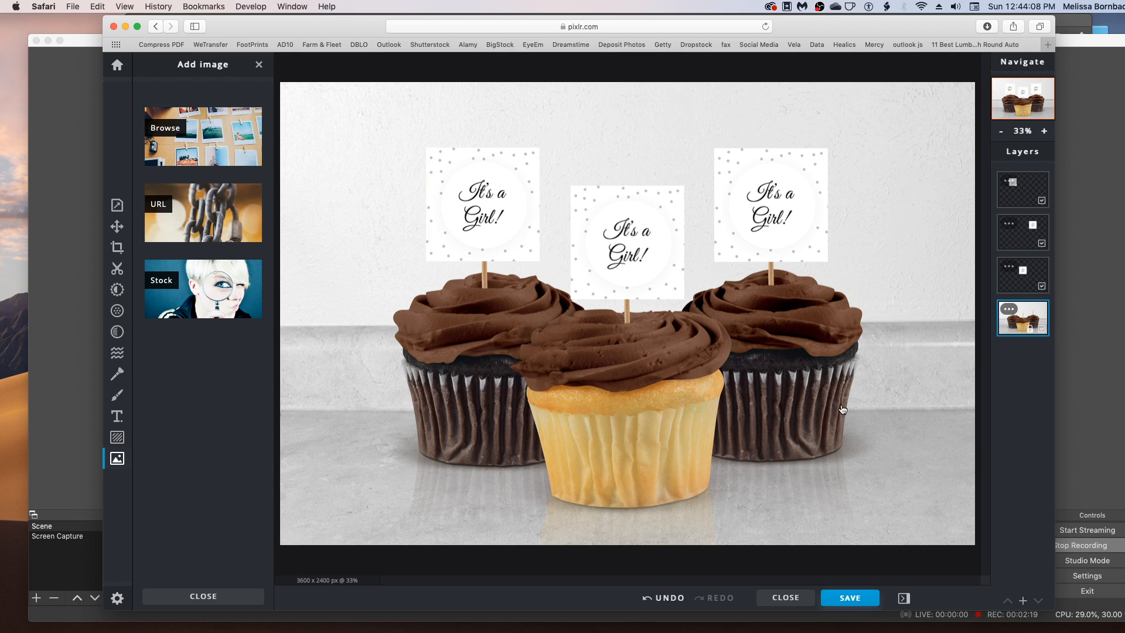
- Download the finished mockup as a JPG at 100% quality and 3600 x 2400 px
{"action": "key", "text": "super+s"}
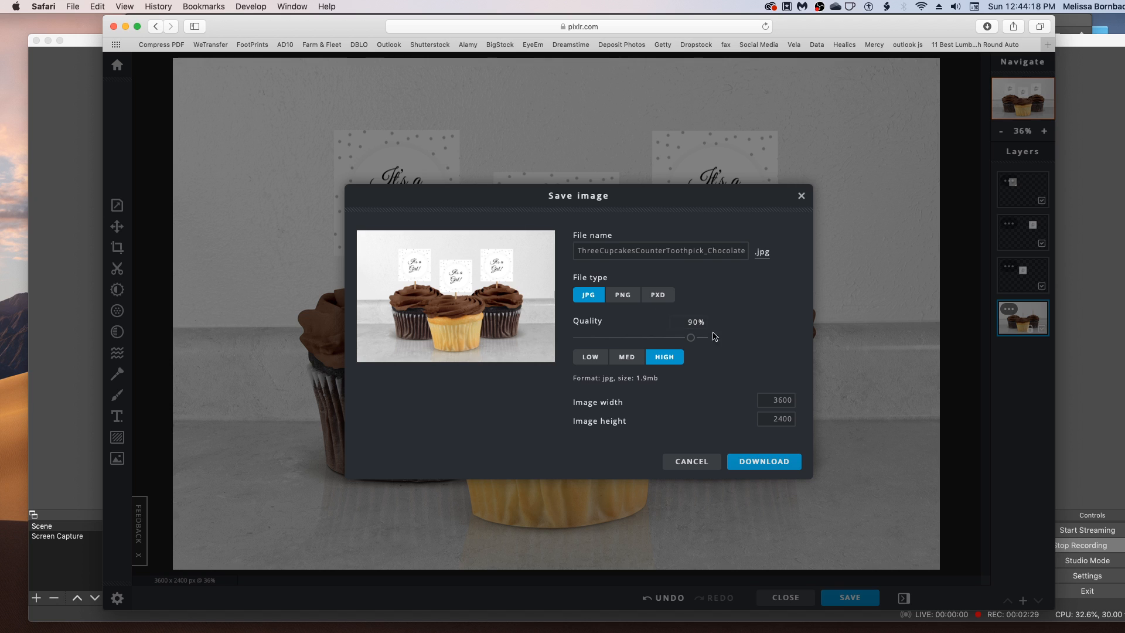
{"action": "left_click_drag", "start_coordinate": [692, 338], "coordinate": [730, 340]}
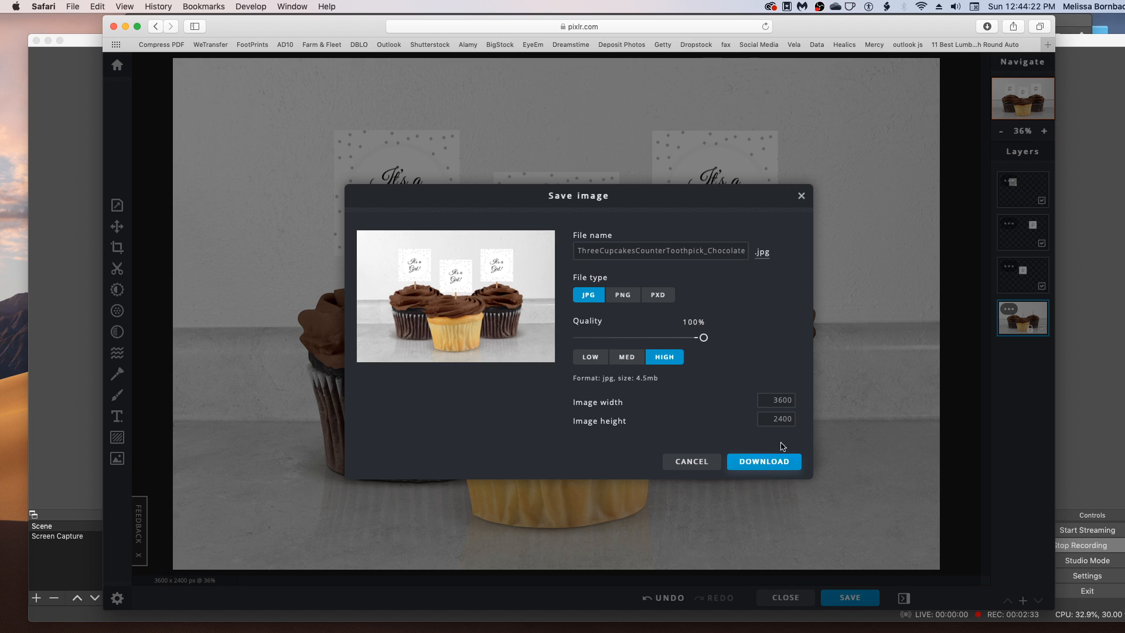
{"action": "left_click", "coordinate": [766, 462]}
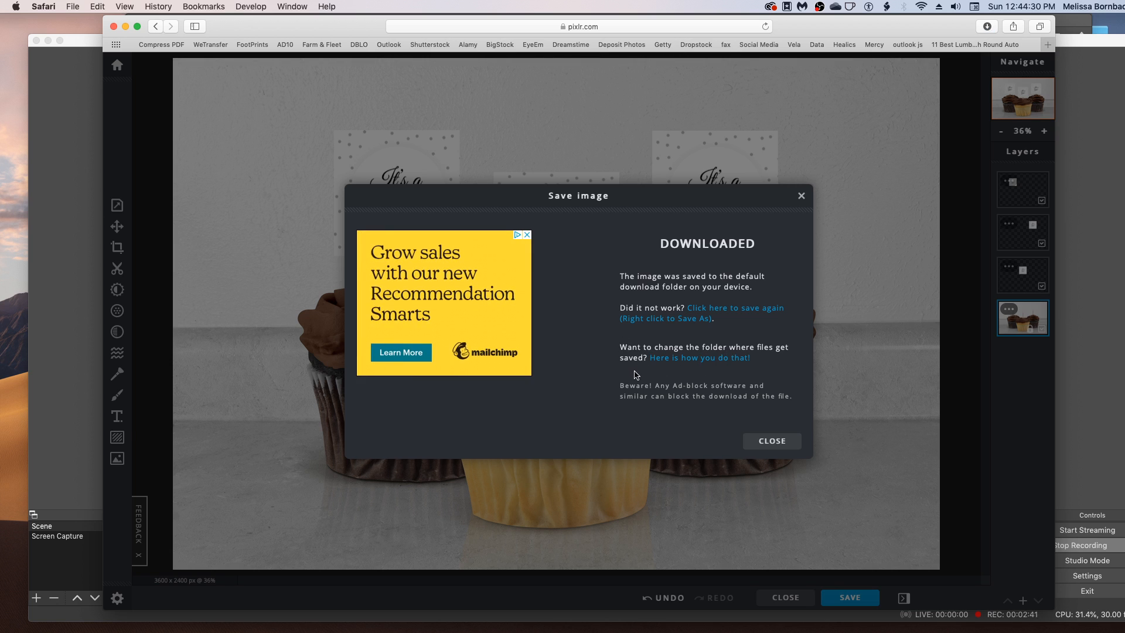
{"action": "left_click", "coordinate": [784, 444]}
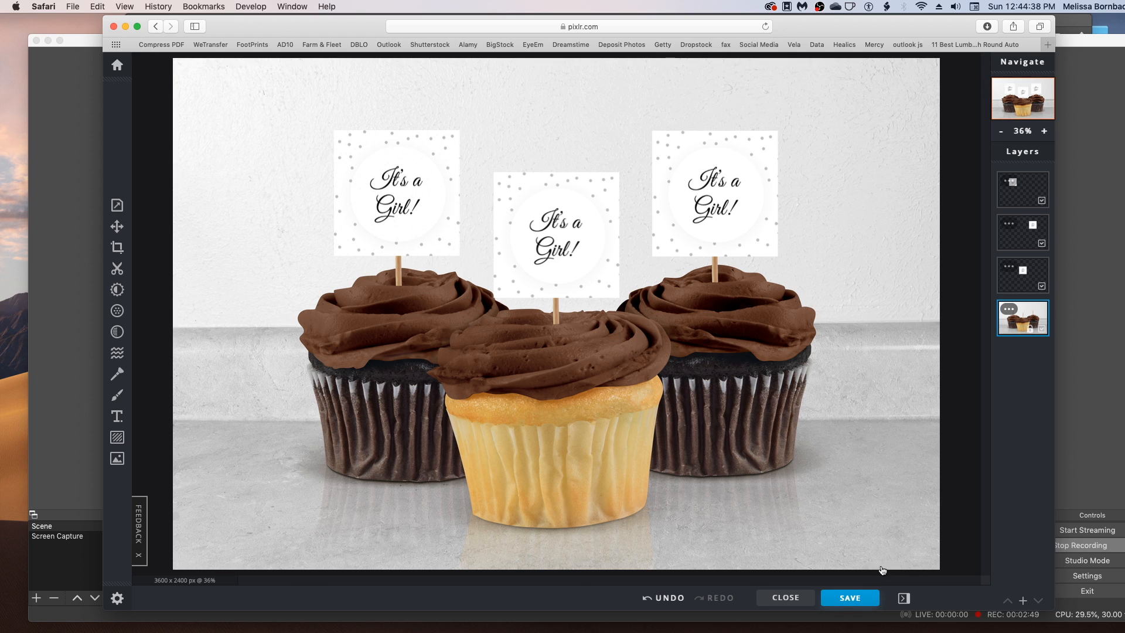
{"action": "left_click", "coordinate": [838, 601]}
{"action": "left_click", "coordinate": [646, 298]}
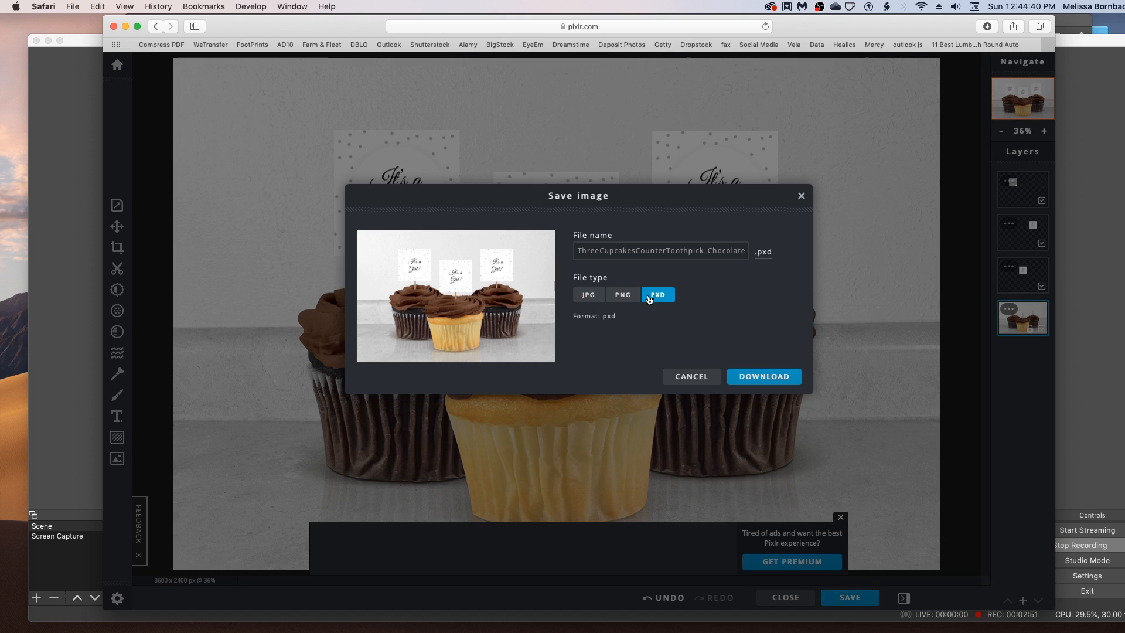
{"action": "left_click", "coordinate": [802, 196]}
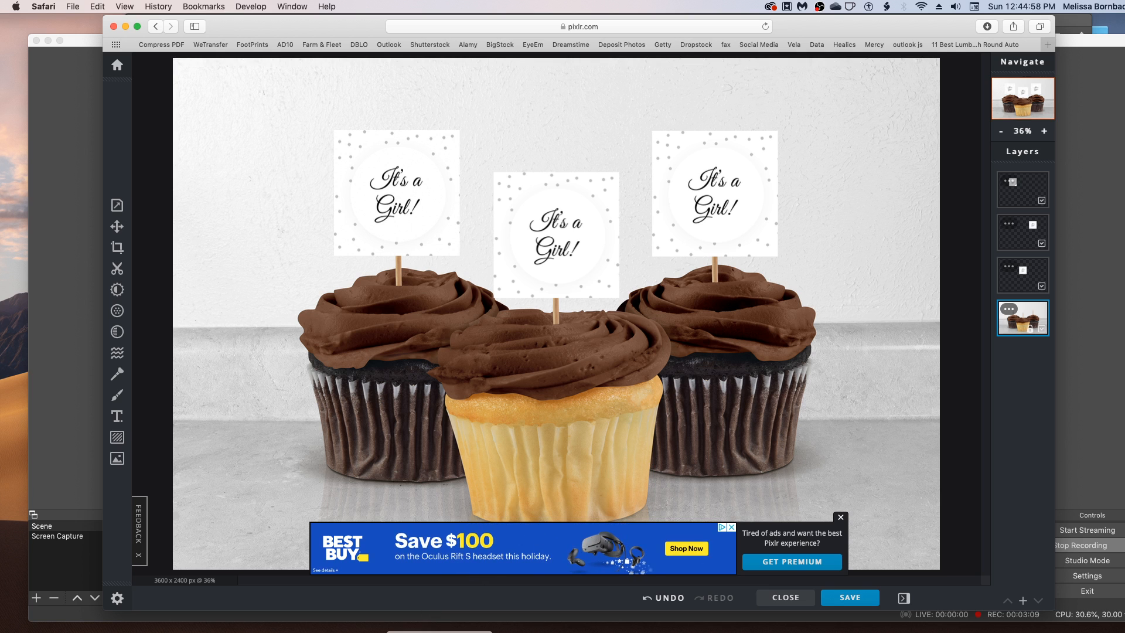
- Switch to Photoshop to show the MelissaBMockups.psd document
{"action": "left_click", "coordinate": [454, 632]}
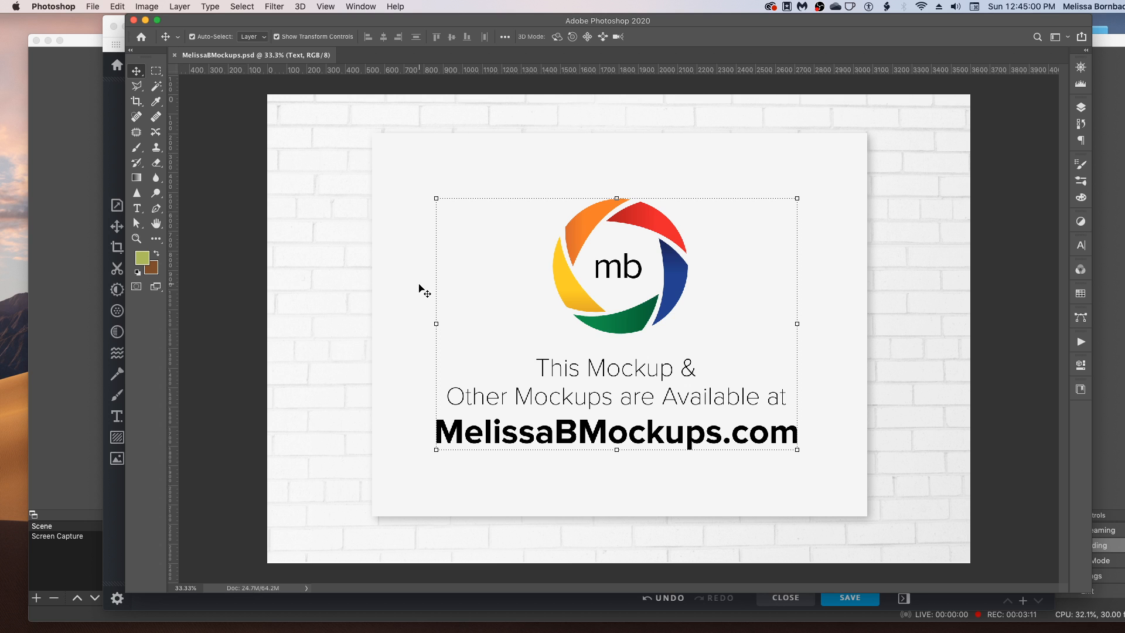